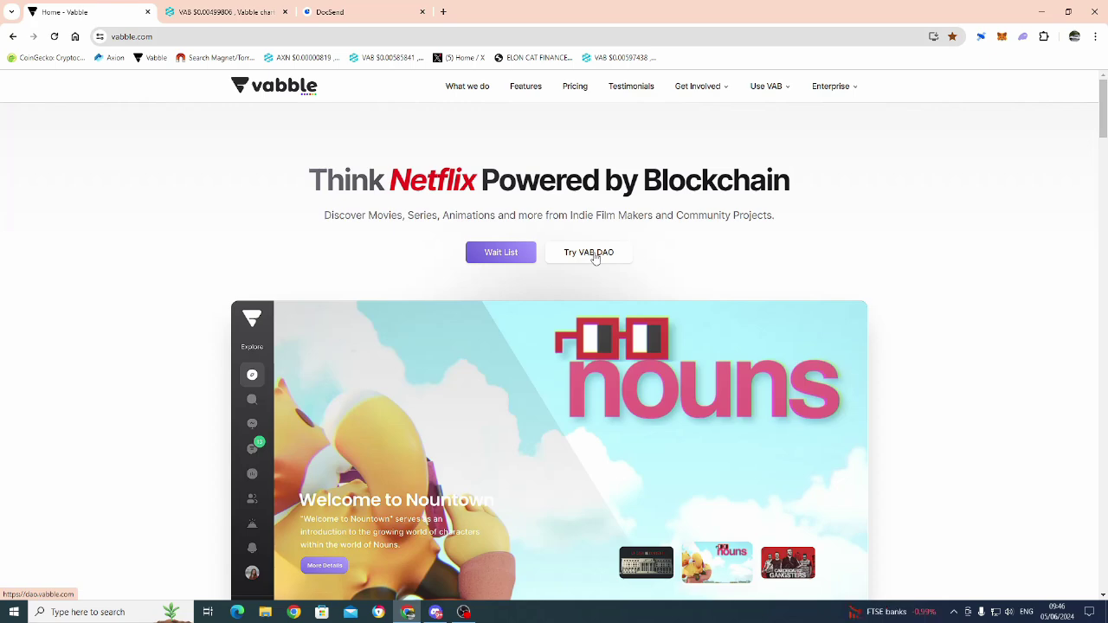
- Glance at the Vabble Discord chat, then return to the Vabble homepage in Chrome
click(436, 612)
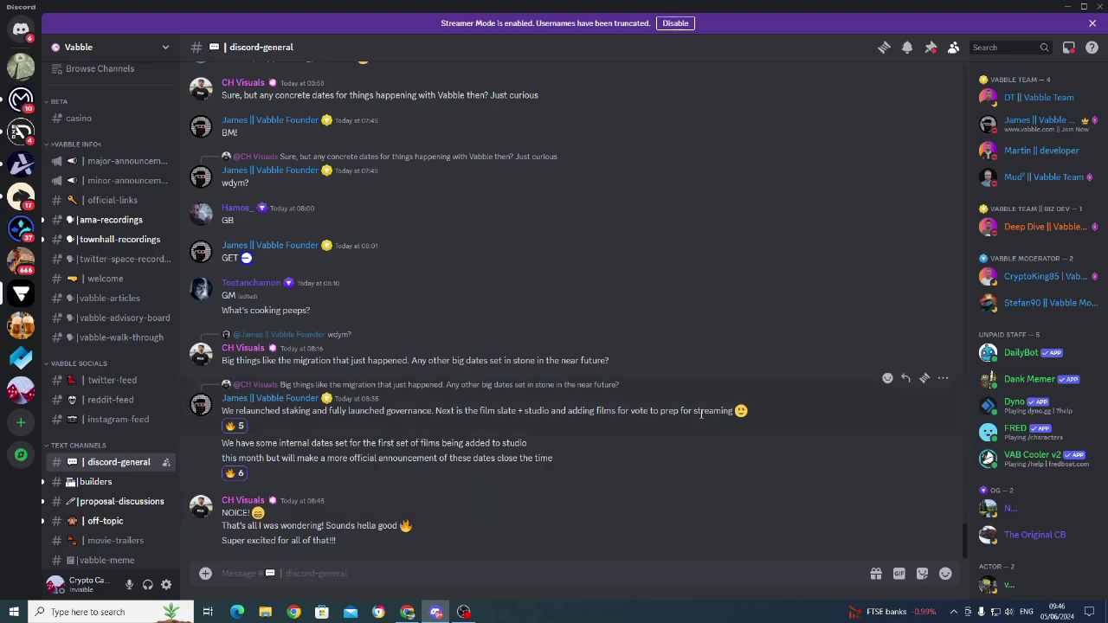
click(407, 612)
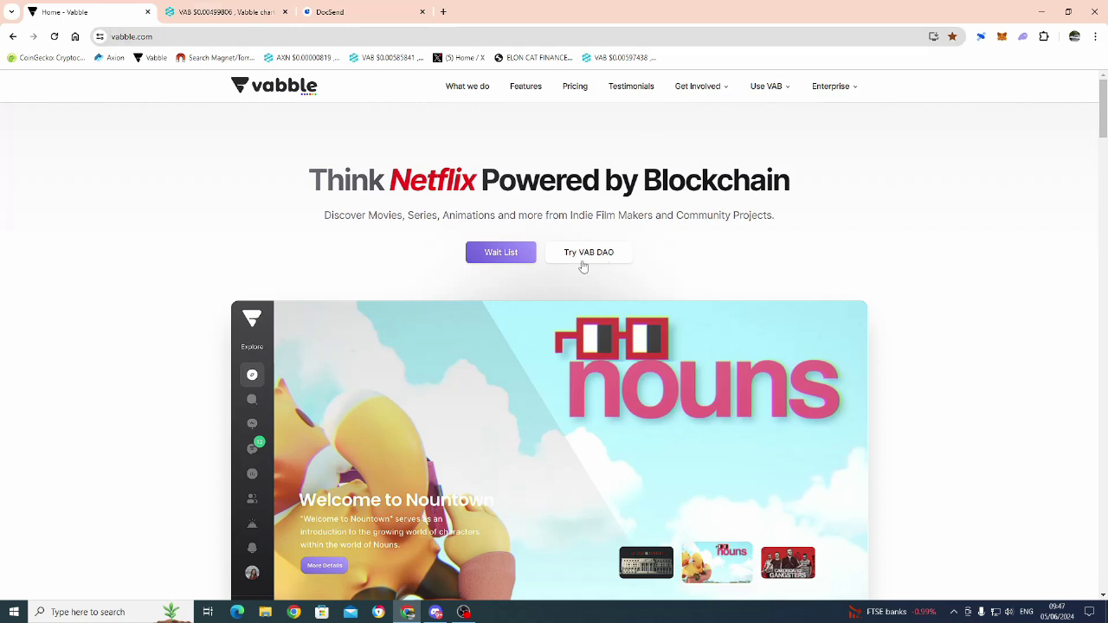
- Launch VAB DAO from the homepage's 'Try VAB DAO' button to reach its 'Content Reimagined' page
click(582, 258)
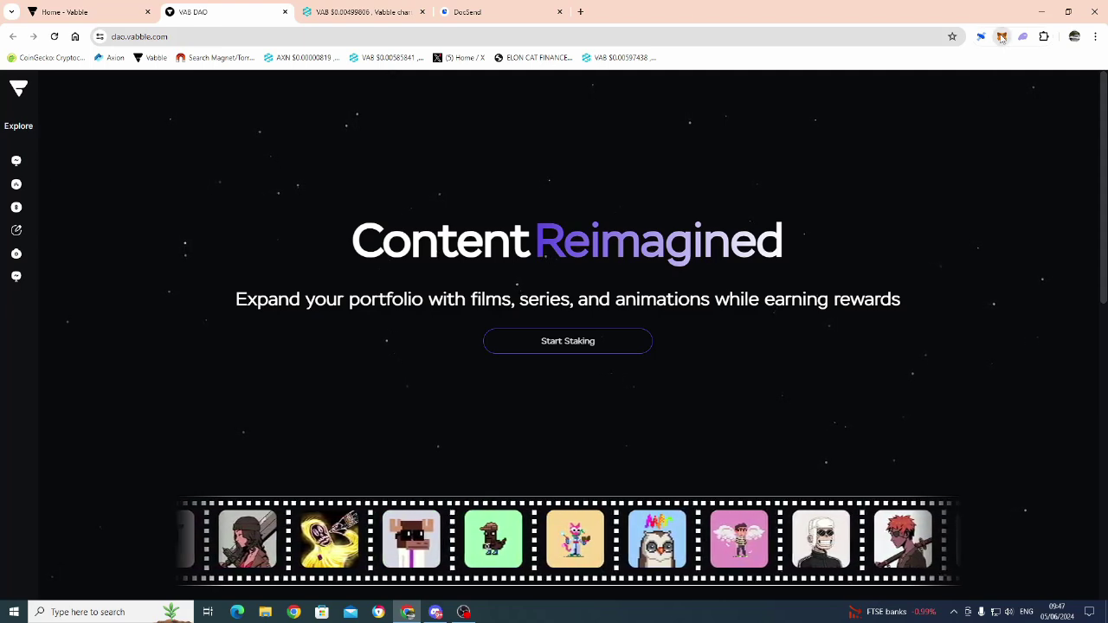
click(1001, 37)
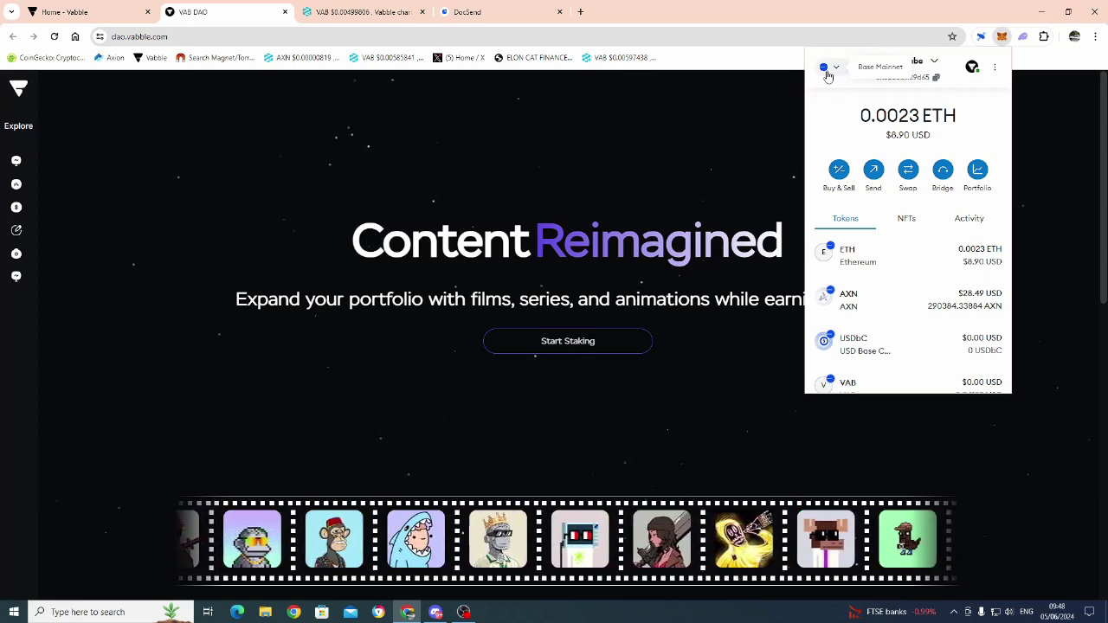
click(681, 173)
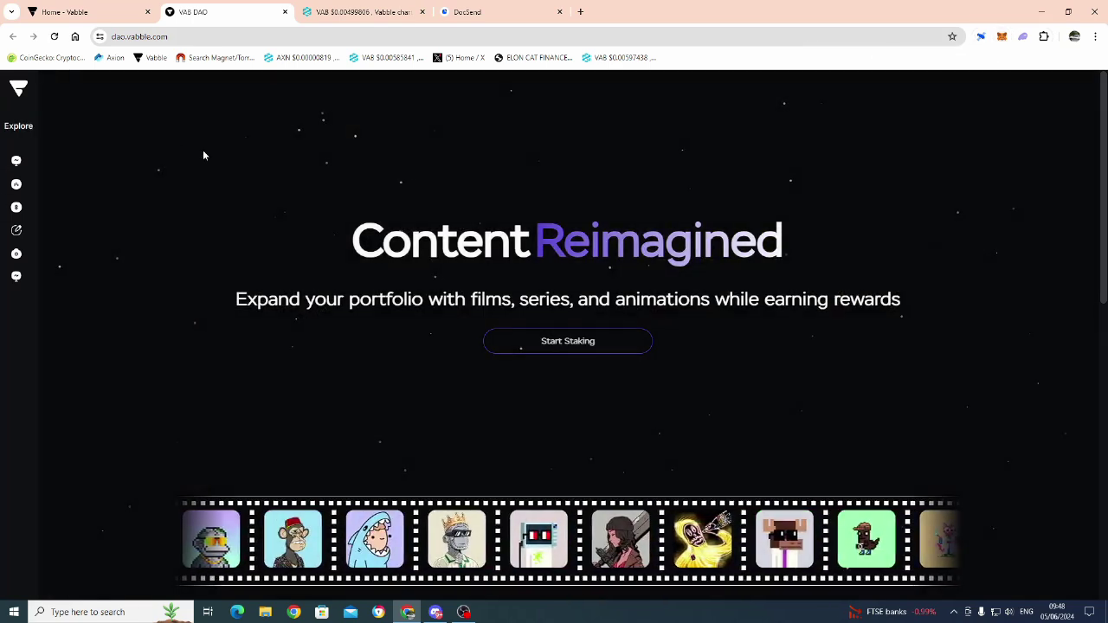
- Go to Staking and review the global pool stats and the 66,100 VAB, 30-day stake
click(556, 346)
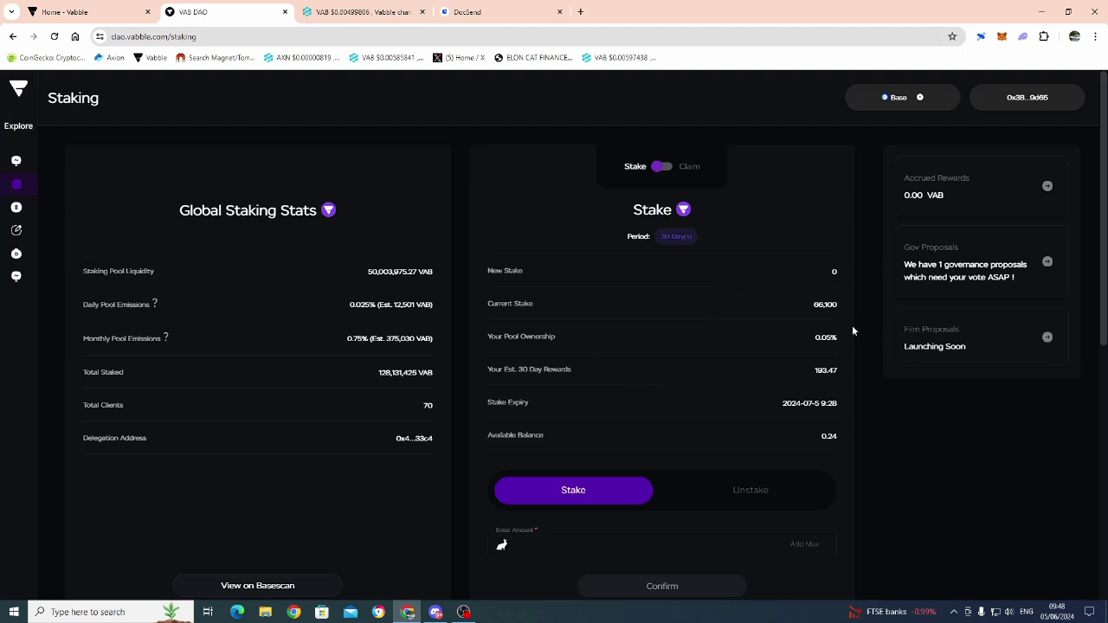
scroll(797, 346, down, 2)
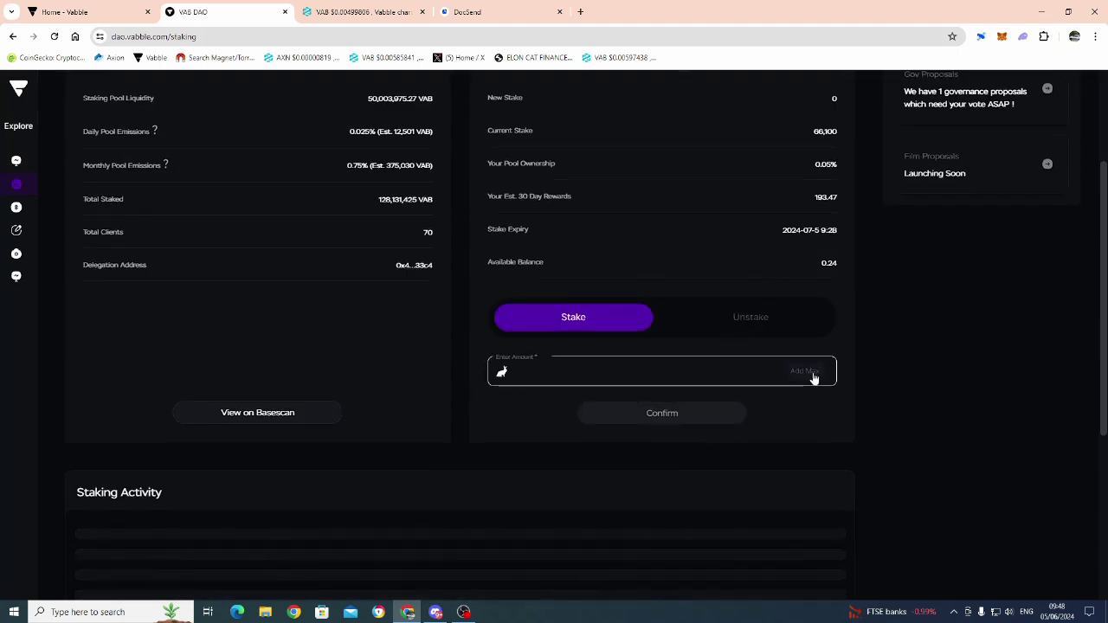
click(535, 373)
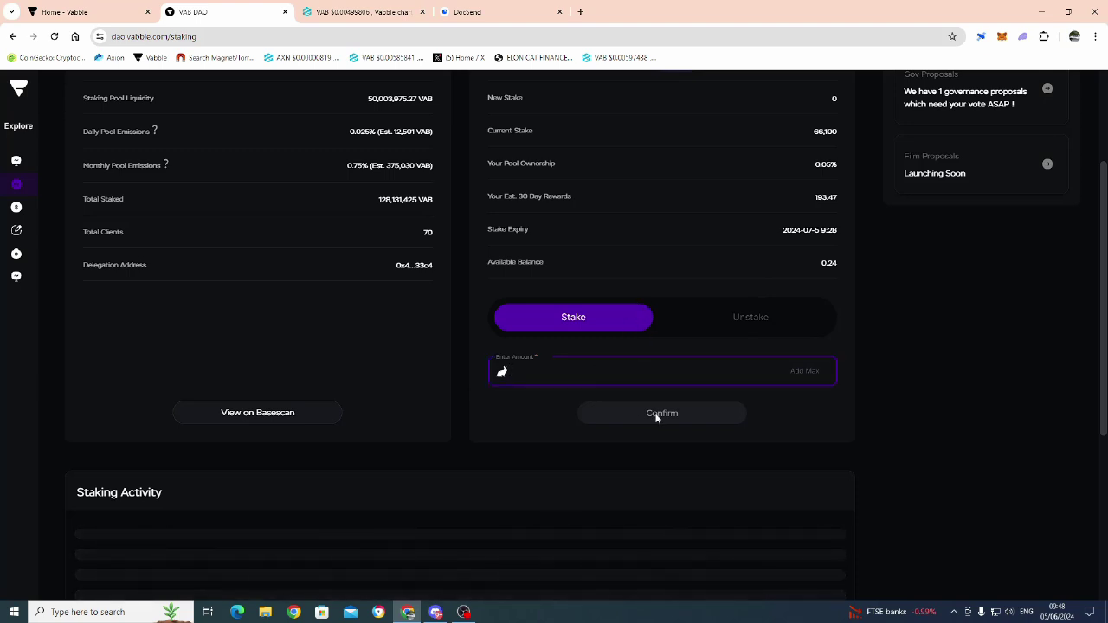
scroll(679, 443, up, 2)
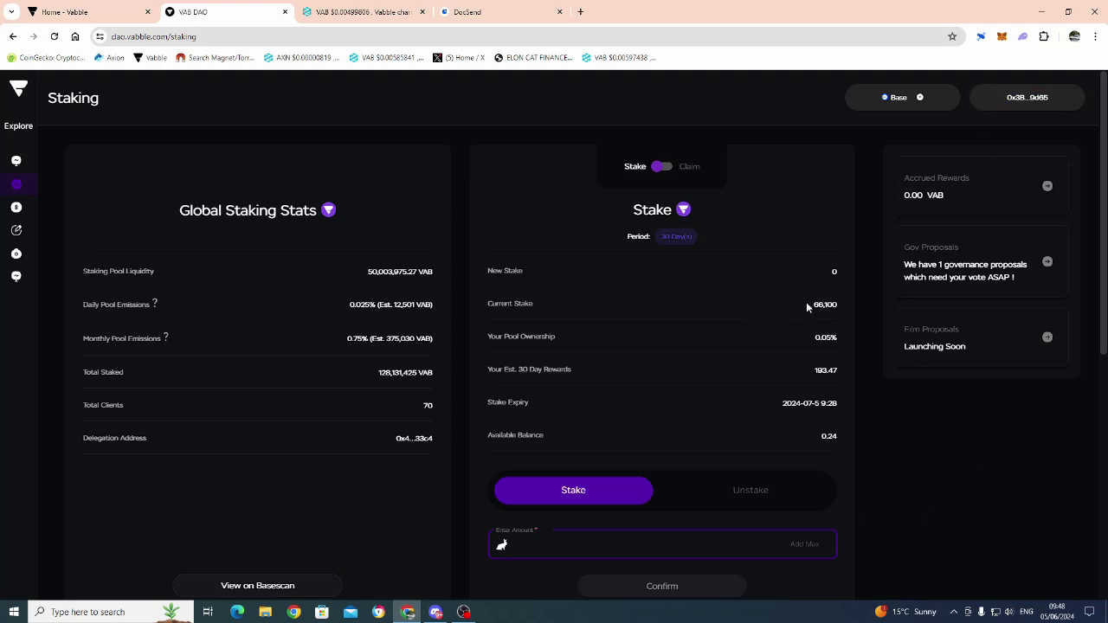
click(478, 308)
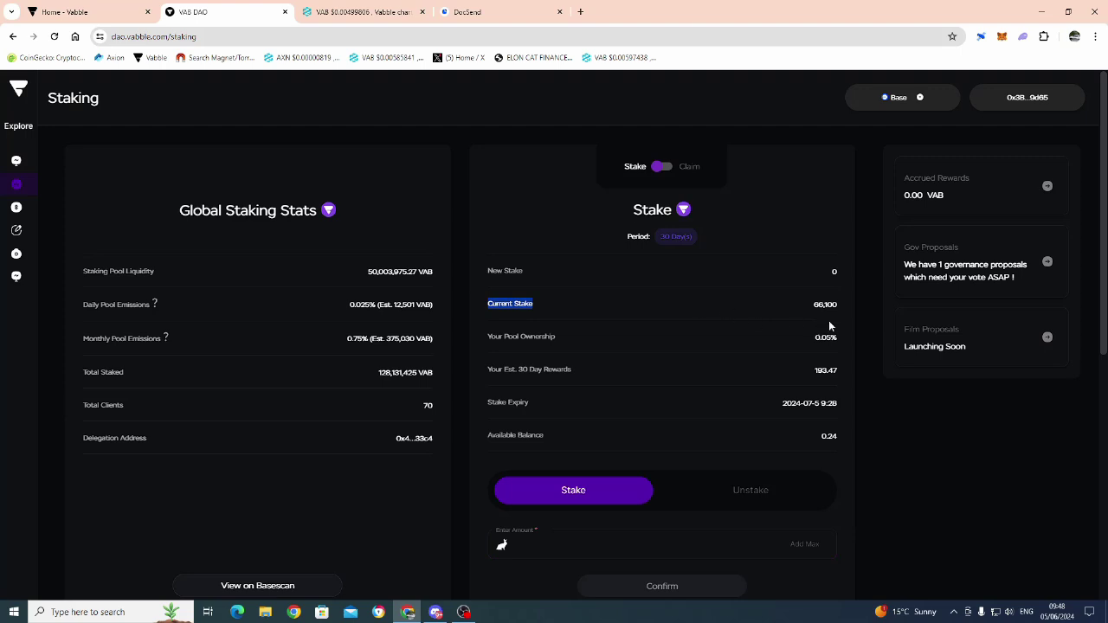
click(803, 307)
drag(813, 339, 837, 341)
drag(813, 370, 832, 372)
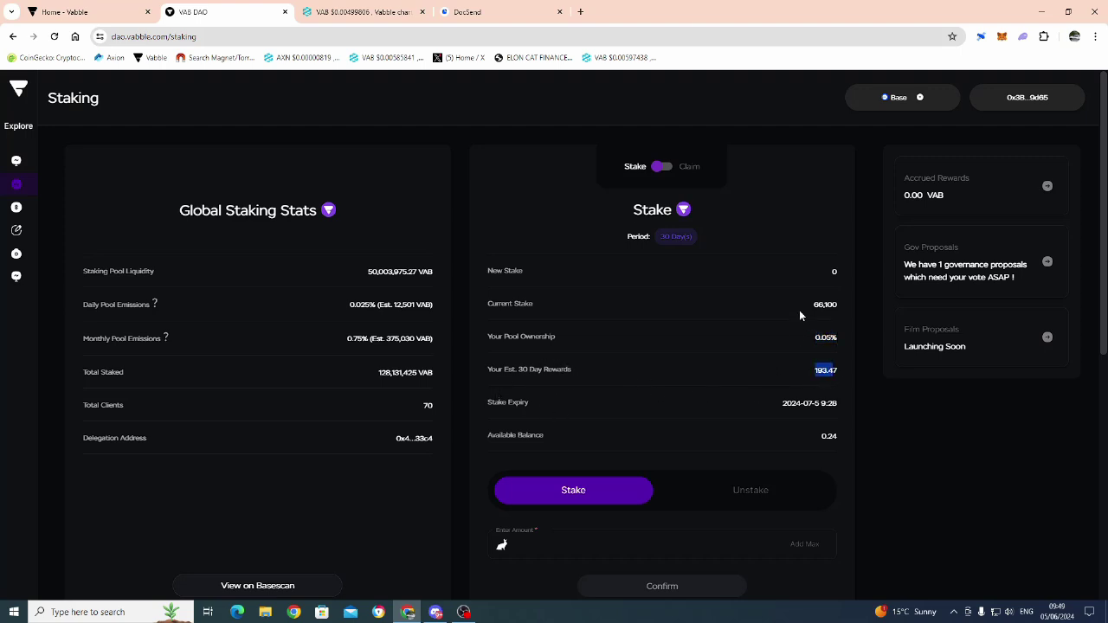
drag(814, 305, 836, 306)
drag(814, 370, 836, 372)
scroll(633, 392, down, 1)
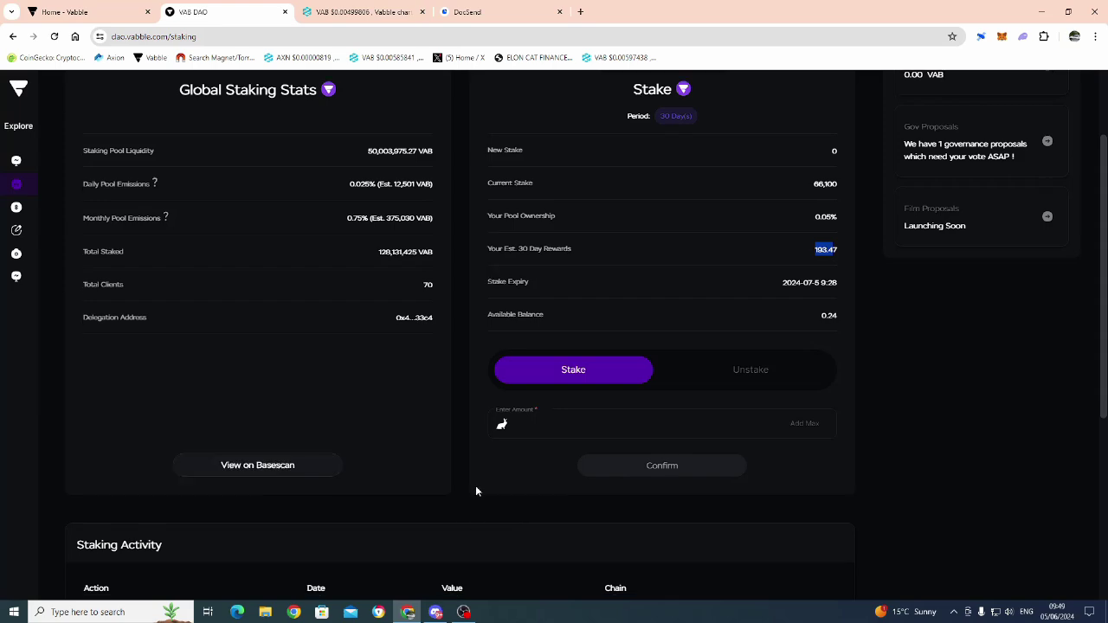
scroll(475, 488, down, 3)
scroll(475, 494, up, 3)
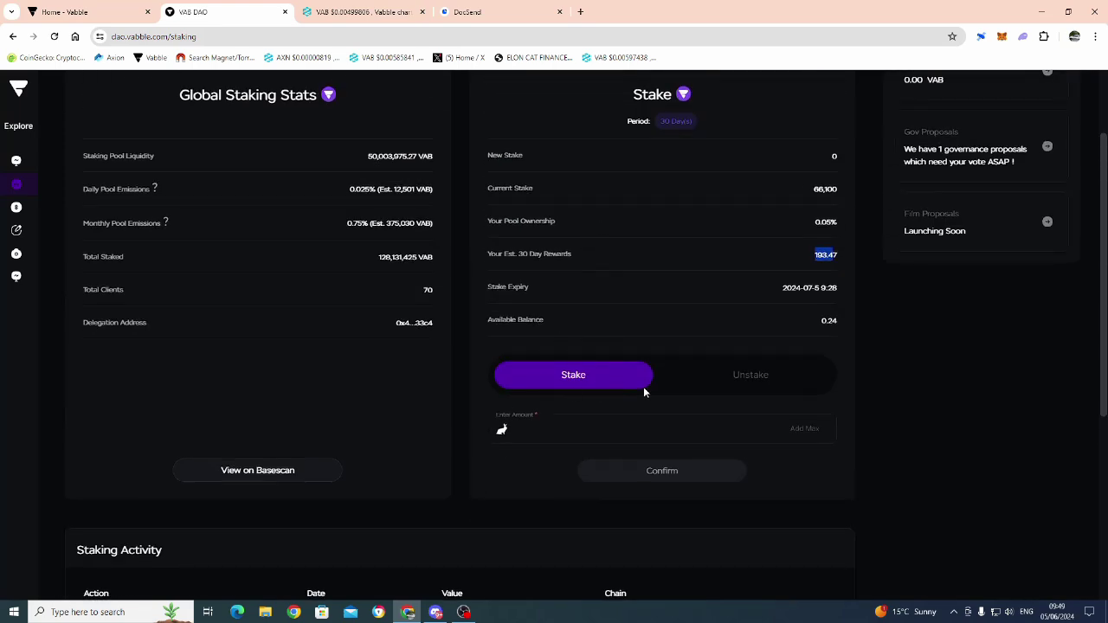
scroll(447, 420, up, 1)
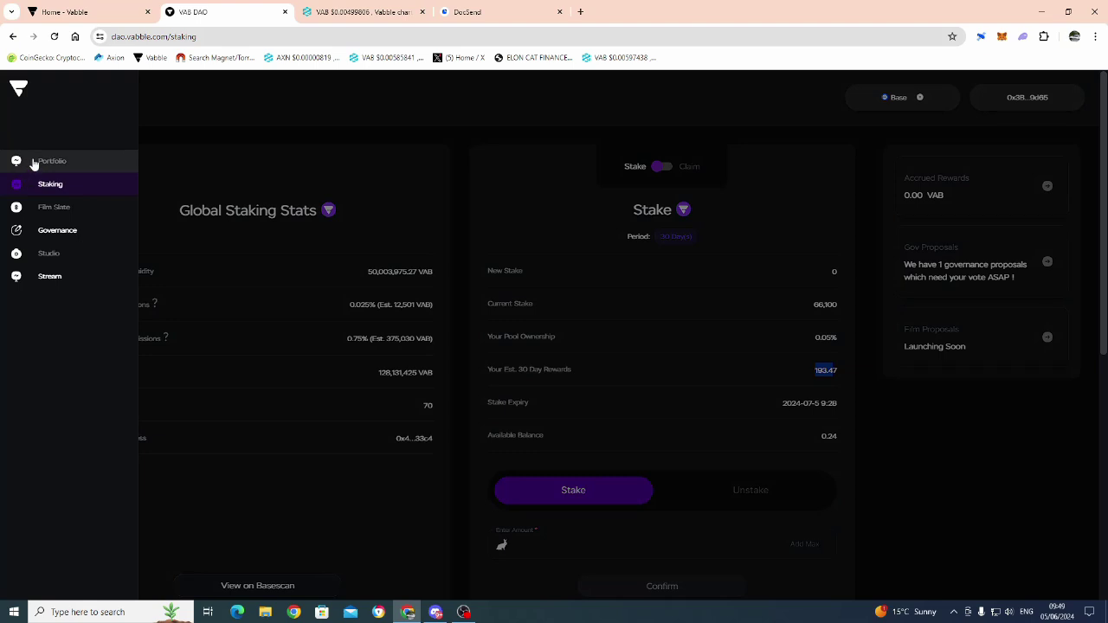
mouse_move(16, 231)
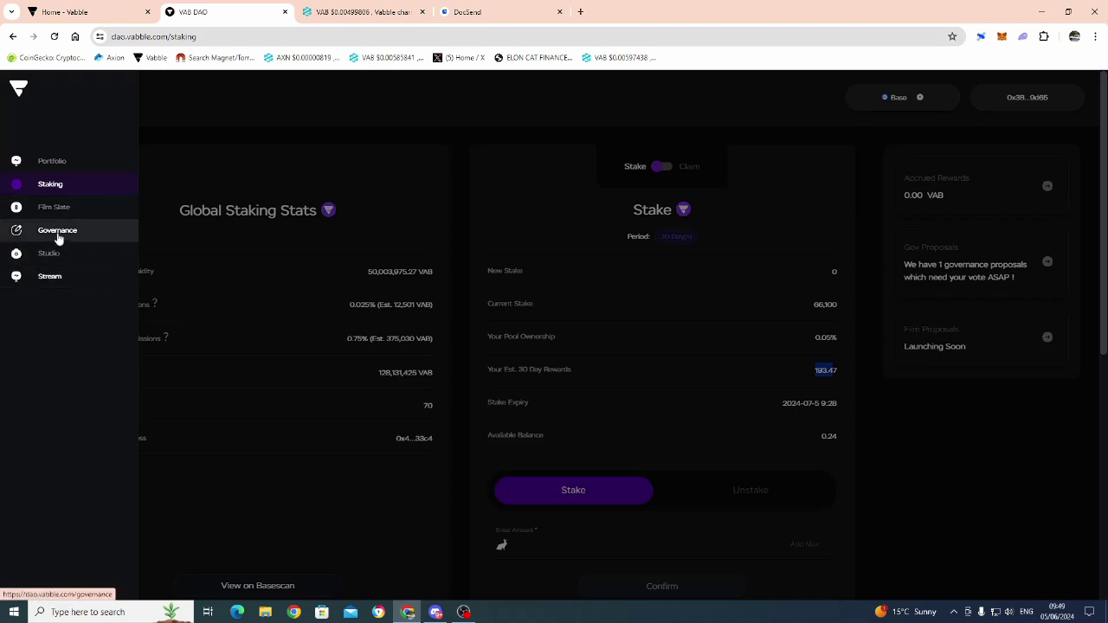
- Go to Governance to list the active proposal 'Testing Proposal Tools for the Fun'
click(58, 236)
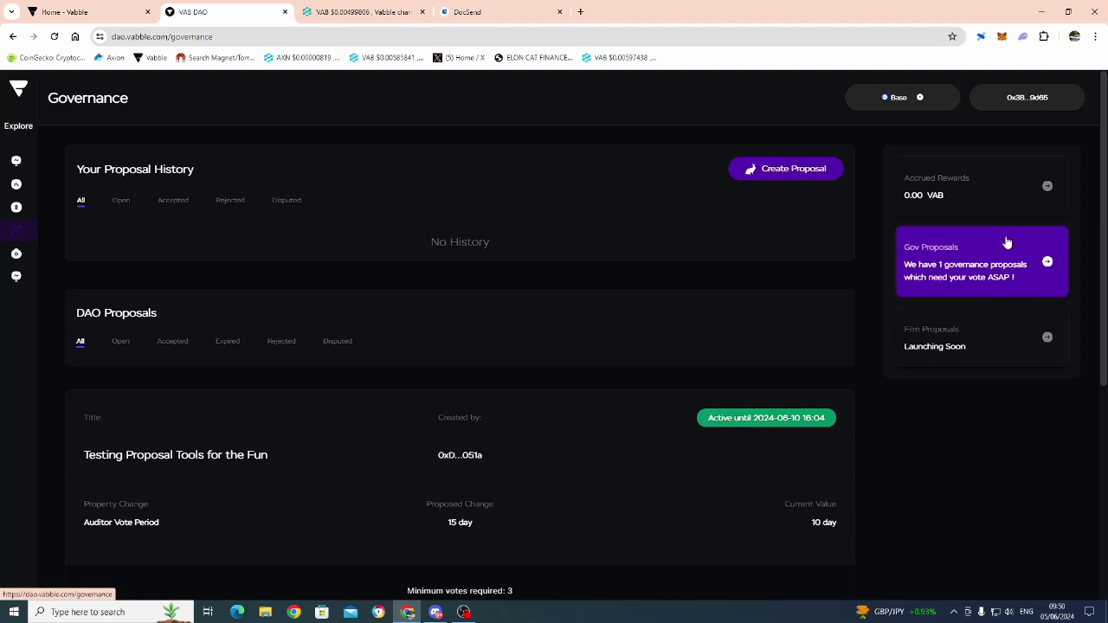
- Scroll through the Governance page's proposal listing
scroll(960, 265, down, 1)
scroll(952, 216, up, 1)
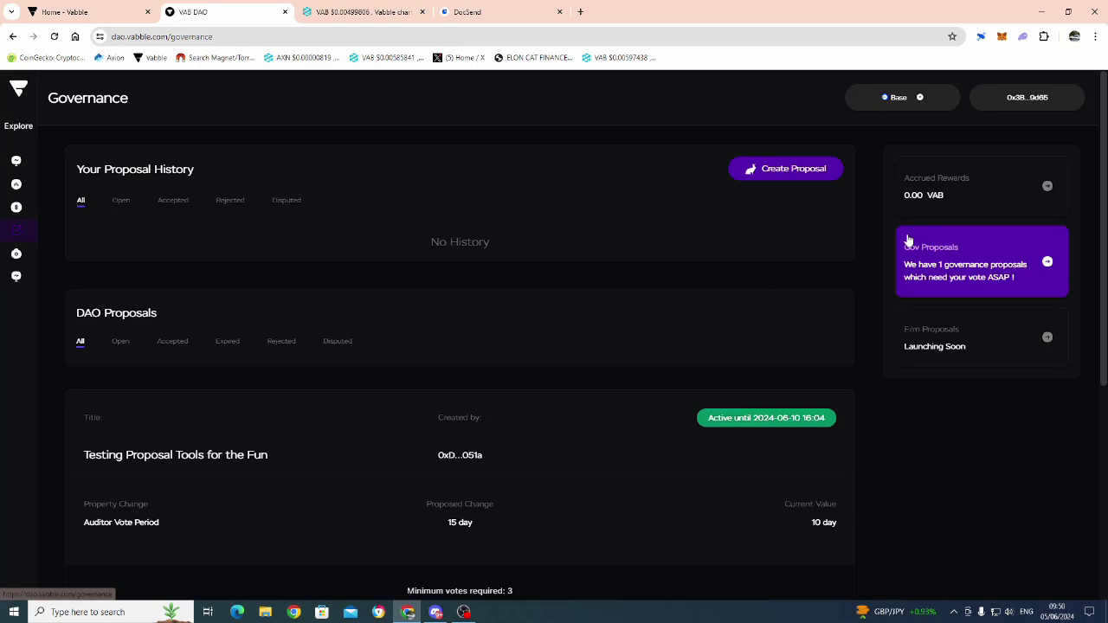
scroll(516, 279, down, 3)
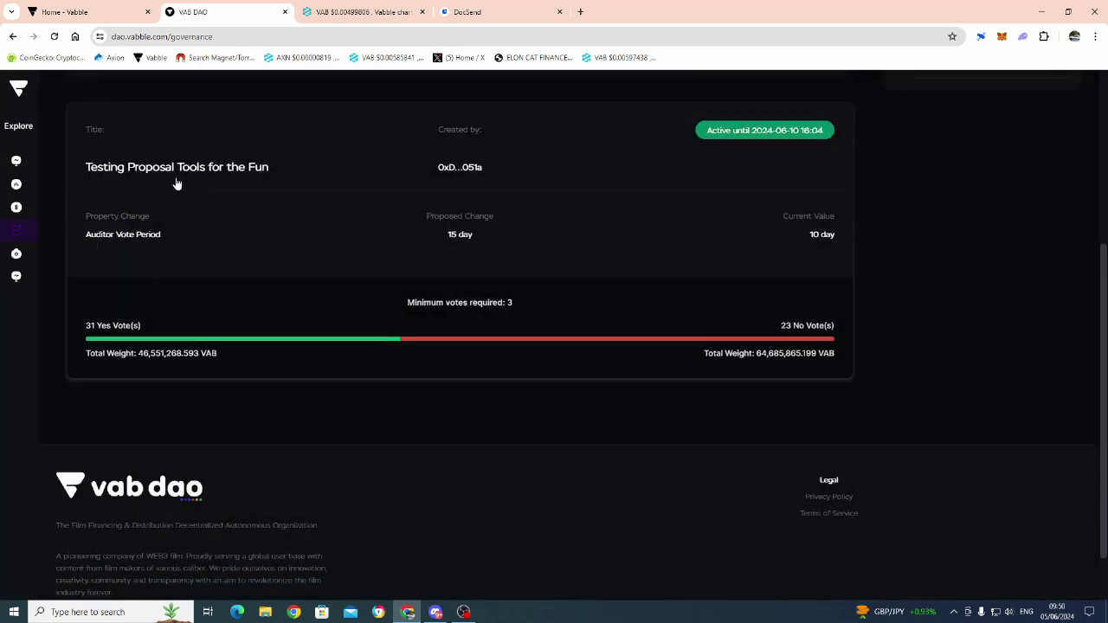
scroll(173, 234, up, 1)
scroll(230, 192, up, 1)
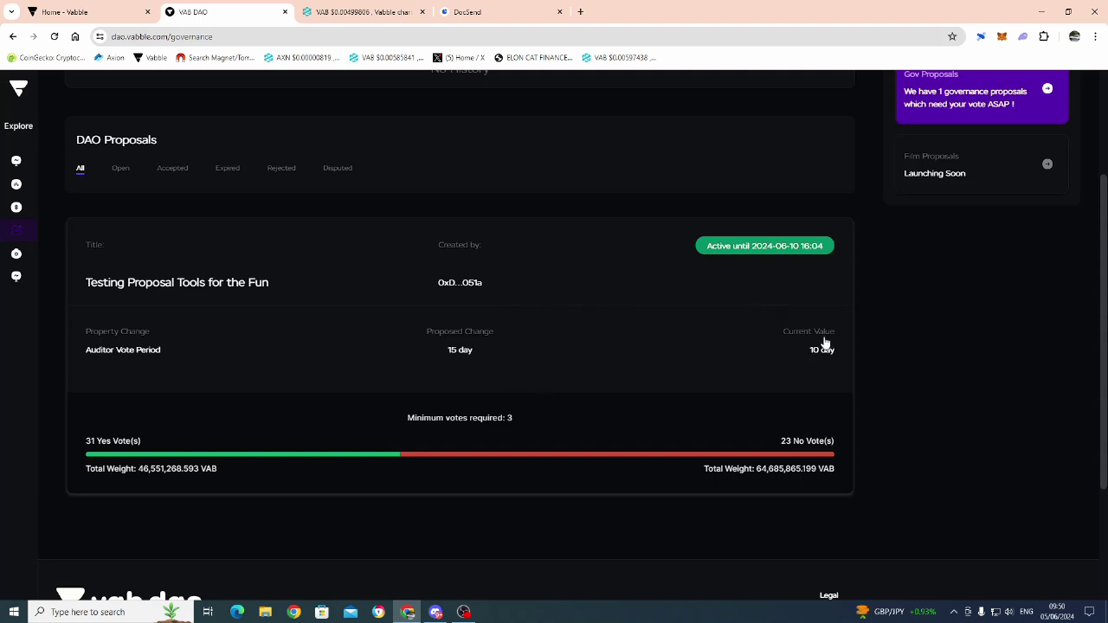
scroll(483, 349, down, 3)
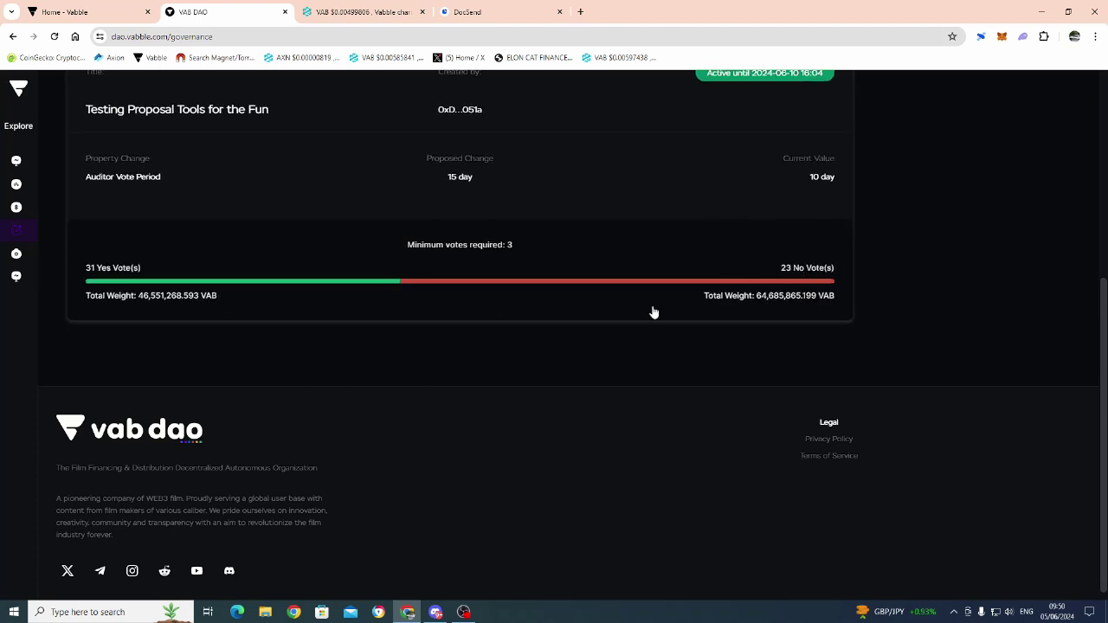
scroll(484, 329, up, 1)
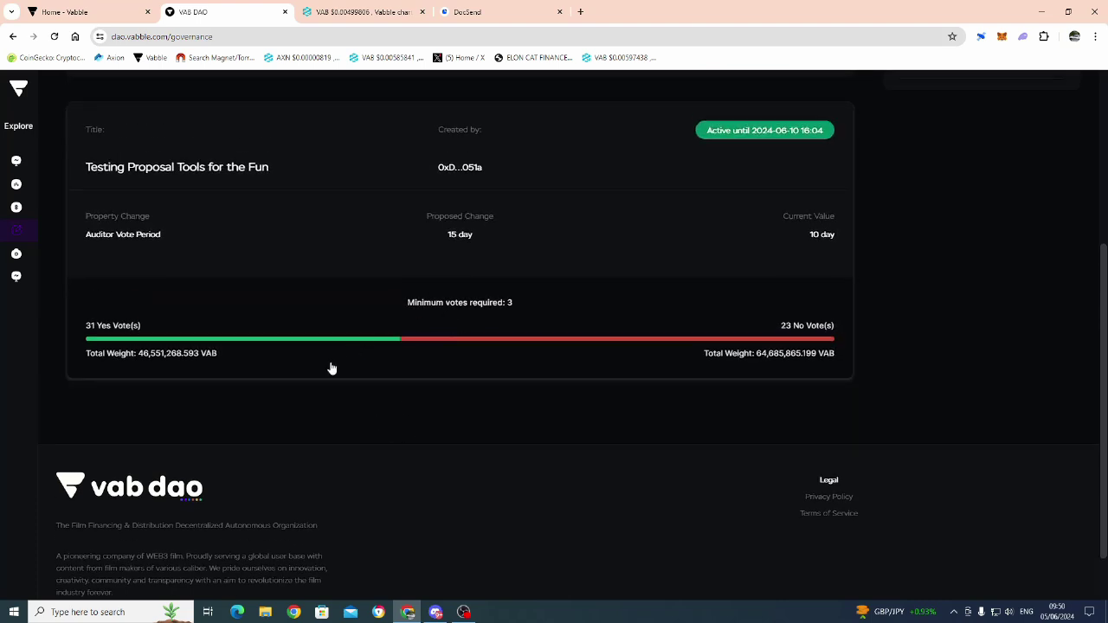
scroll(337, 363, down, 1)
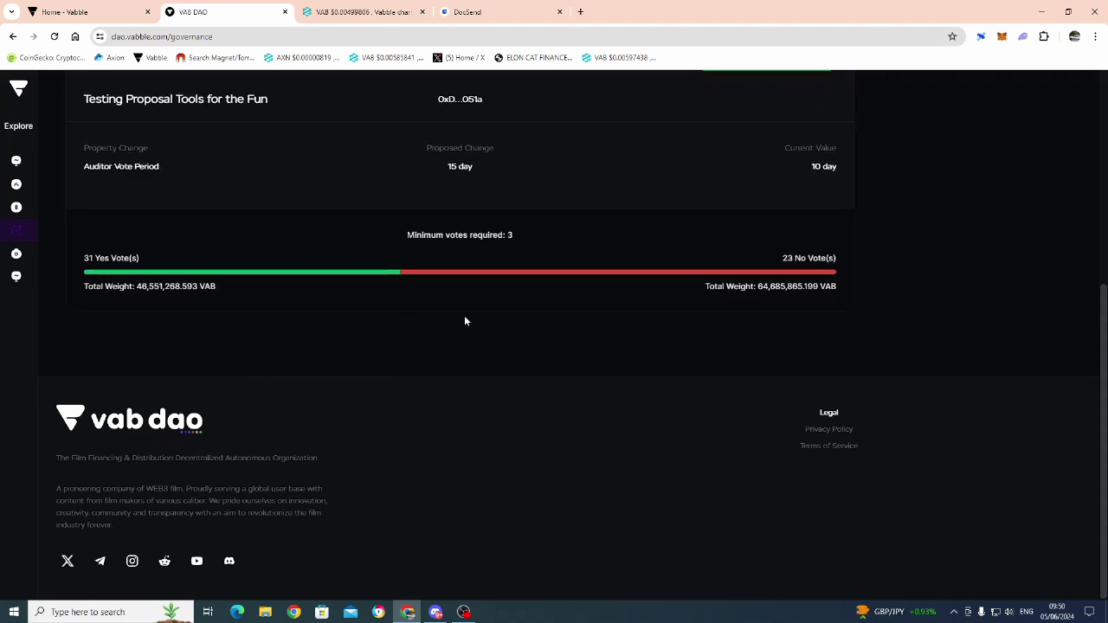
- Review the active proposal's details (31 yes vs 23 no), then dismiss them and return to the top
click(301, 274)
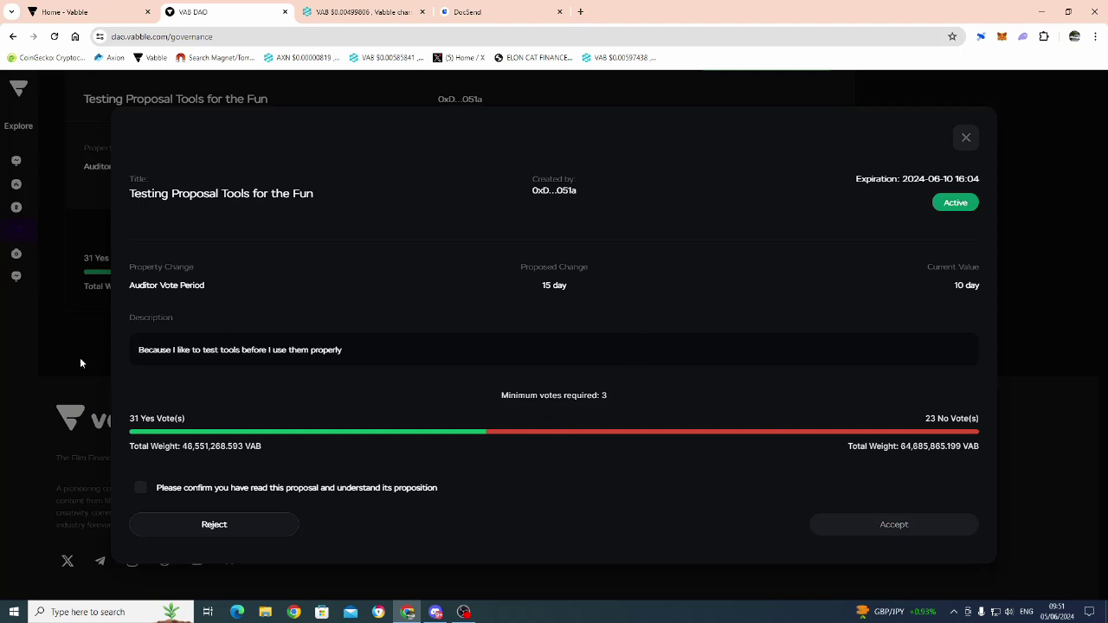
click(95, 342)
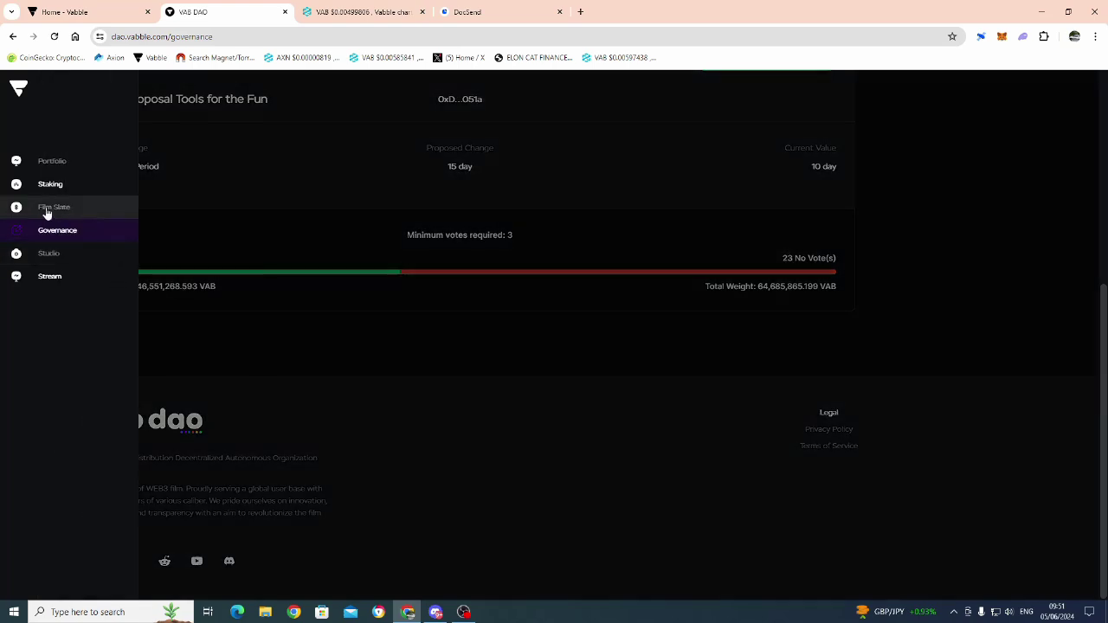
scroll(513, 430, up, 3)
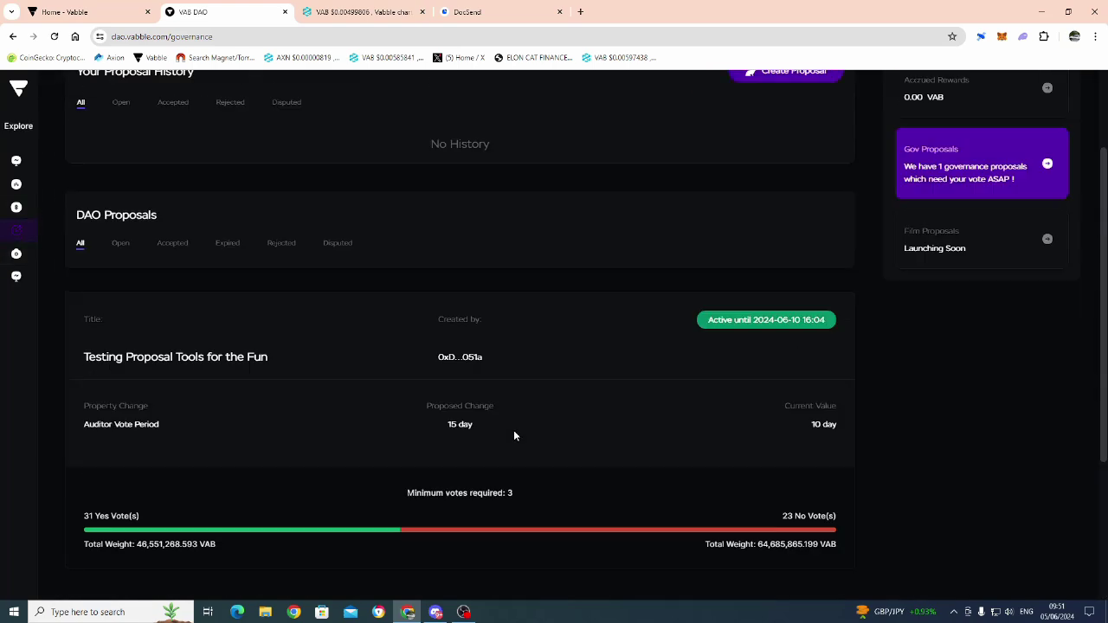
scroll(513, 437, up, 1)
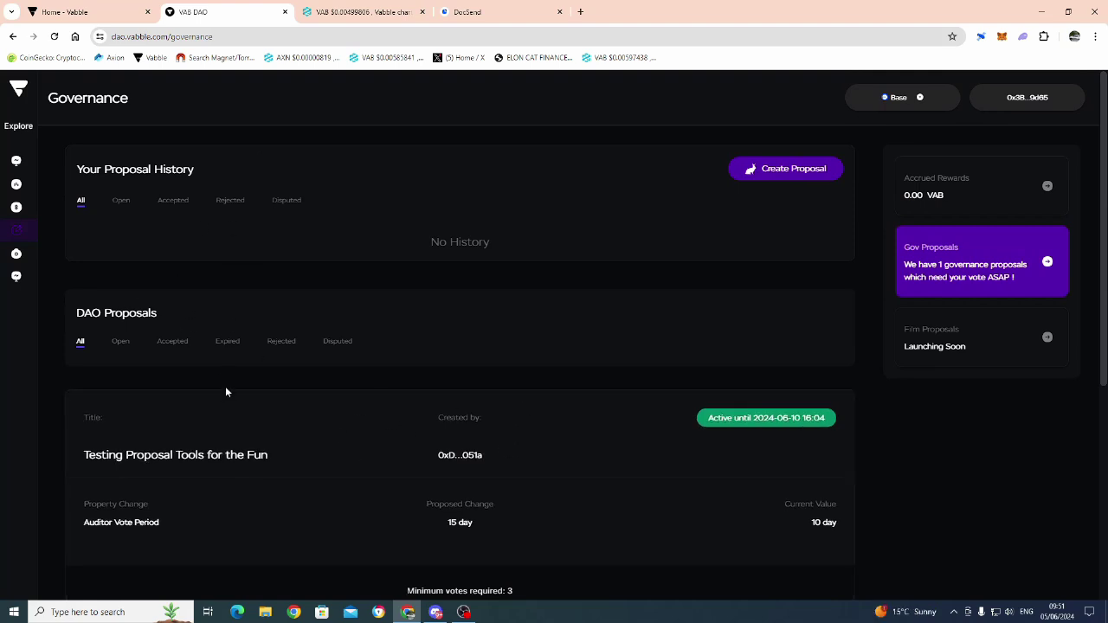
- Switch to the VAB price chart tab, then back to the Vabble homepage
click(350, 12)
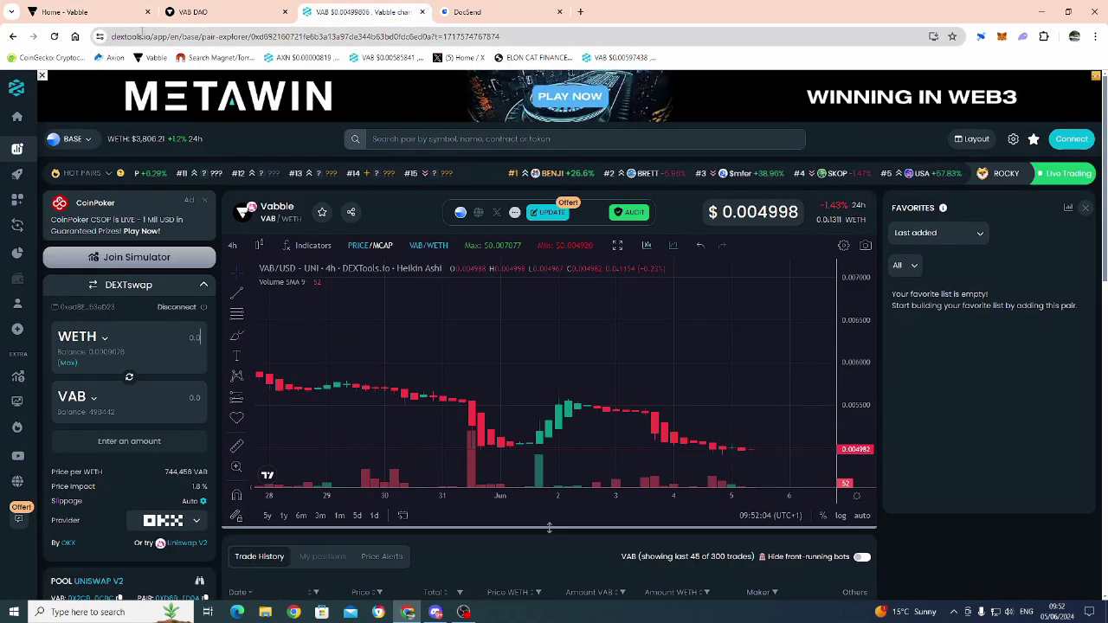
click(76, 14)
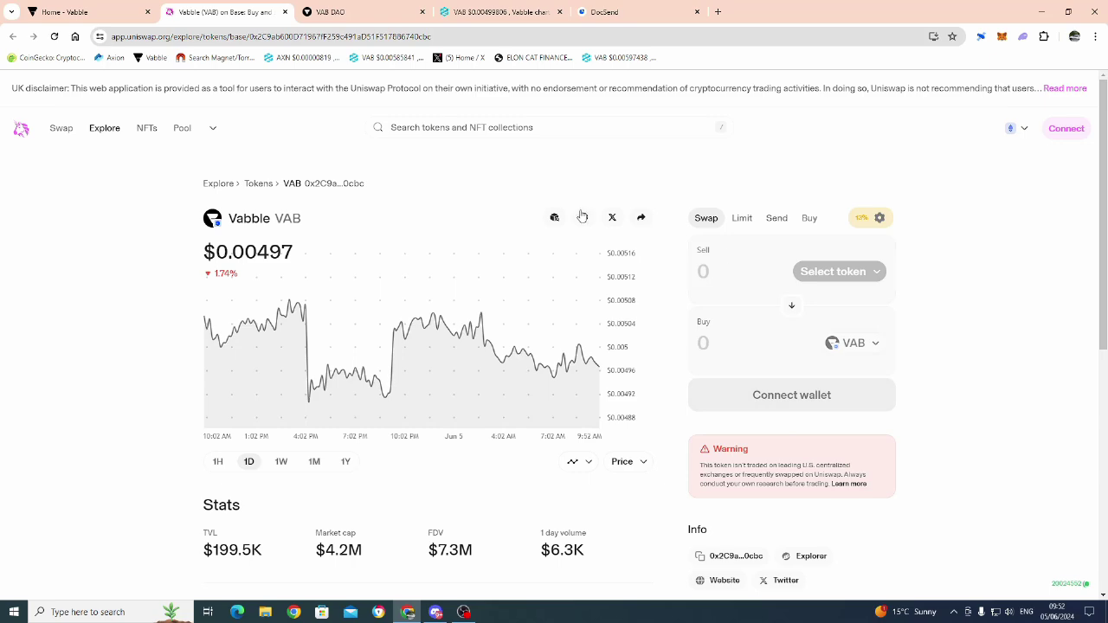
- Review the DEXTools VAB/WETH chart, then return to the 'Home - Vabble' tab
click(487, 12)
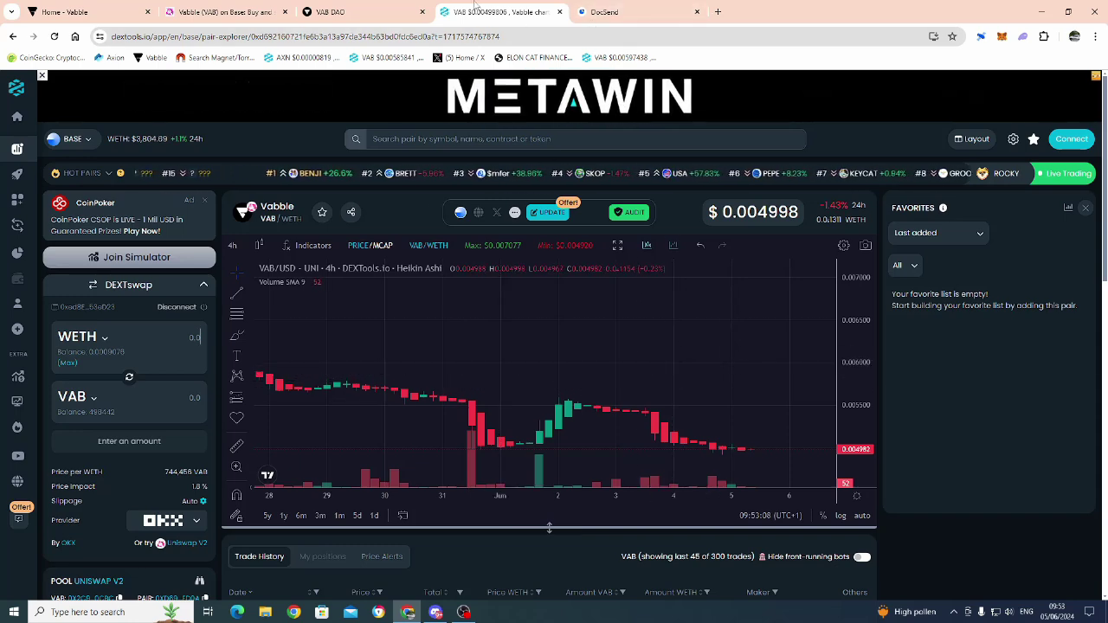
click(95, 12)
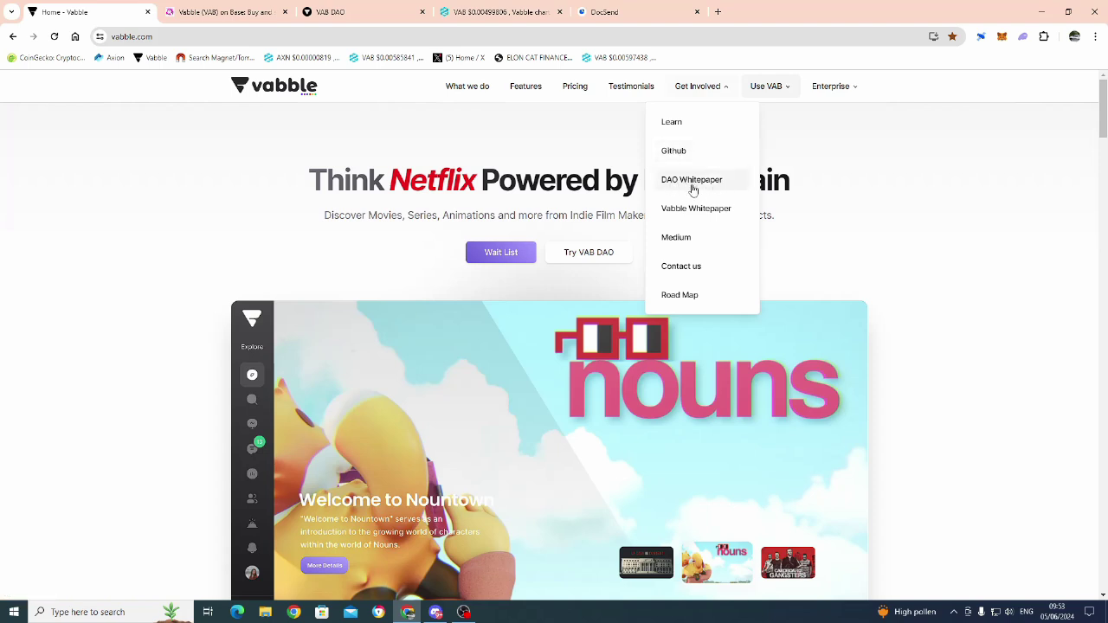
click(620, 16)
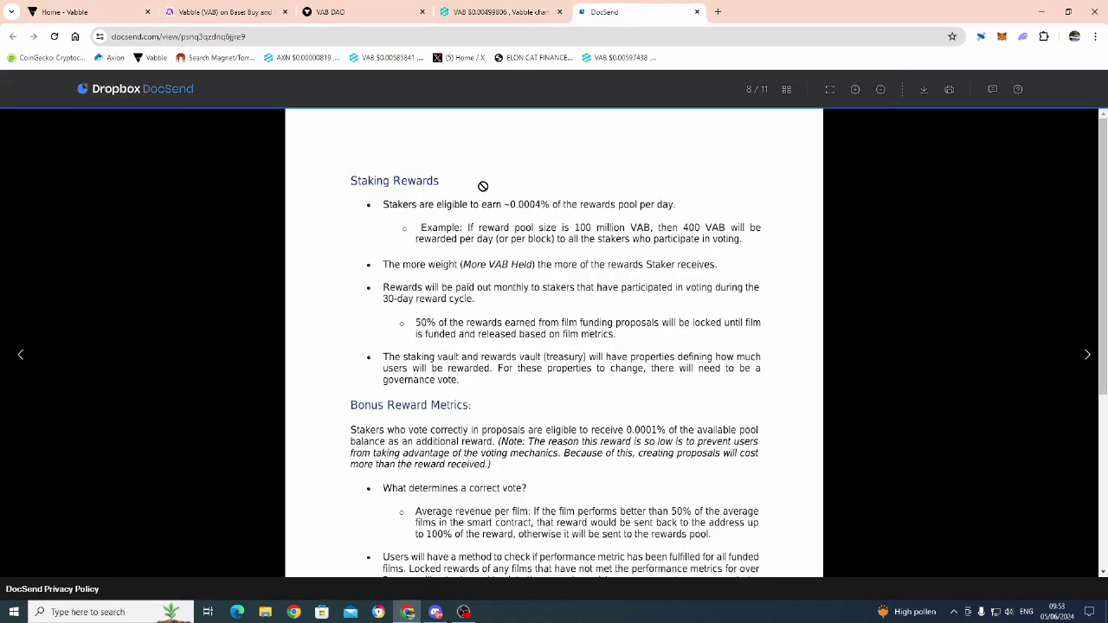
scroll(399, 225, down, 1)
scroll(399, 217, up, 1)
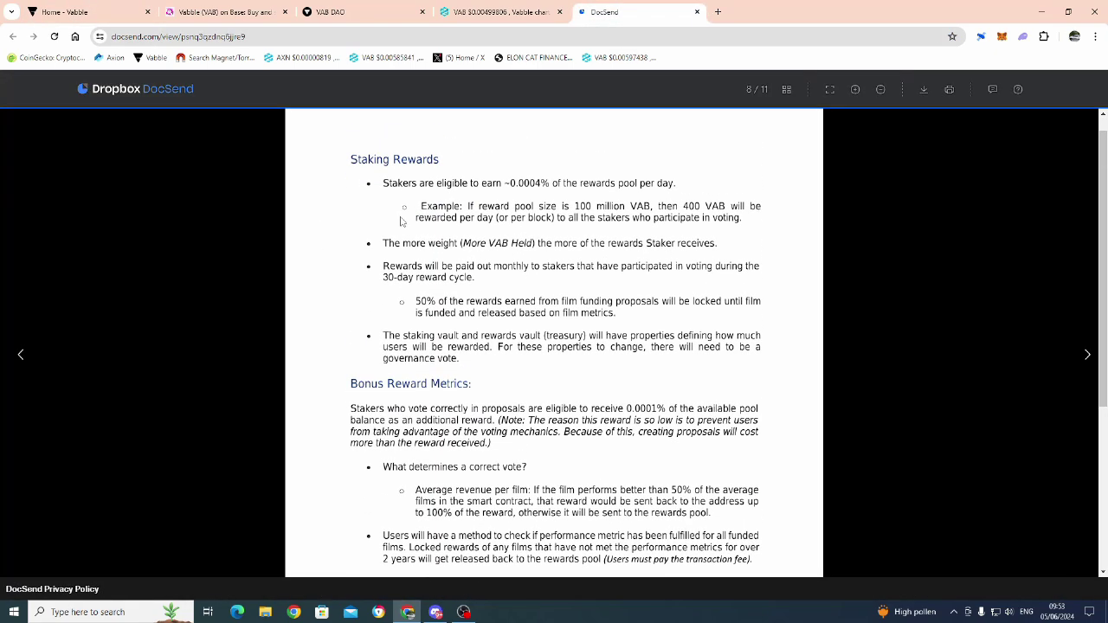
scroll(447, 379, down, 3)
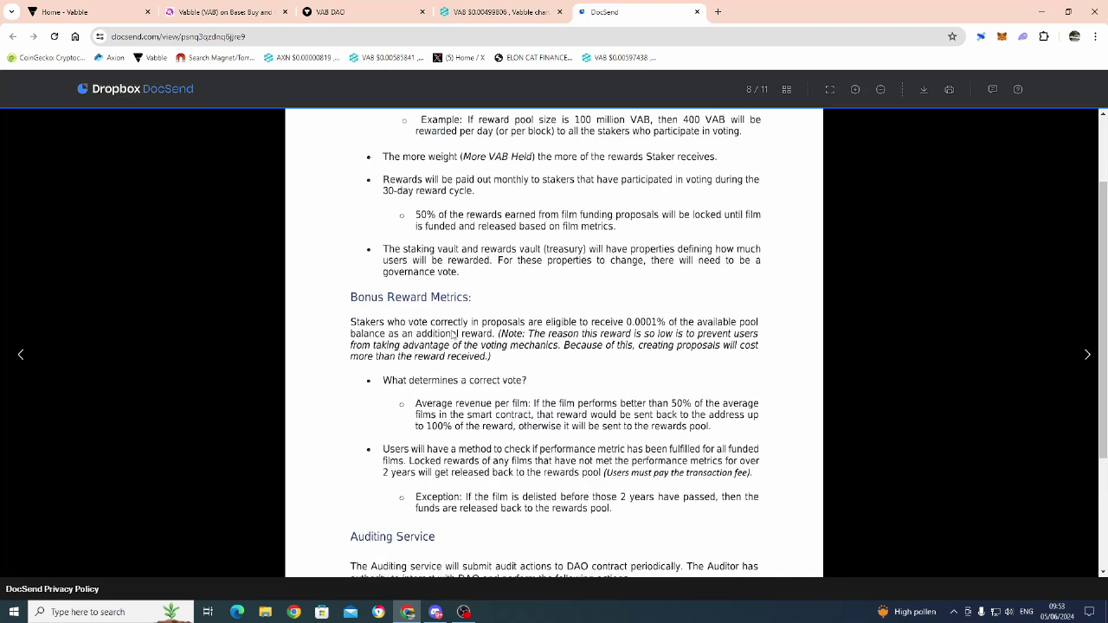
scroll(415, 304, down, 1)
scroll(450, 307, down, 1)
scroll(484, 309, up, 5)
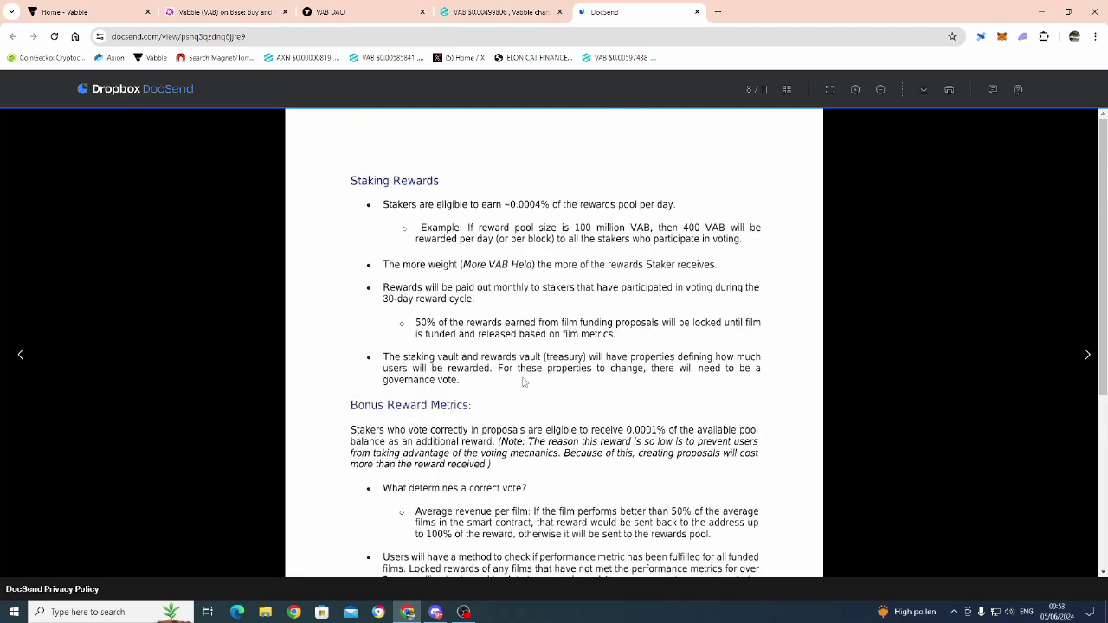
scroll(519, 311, down, 2)
scroll(469, 377, up, 2)
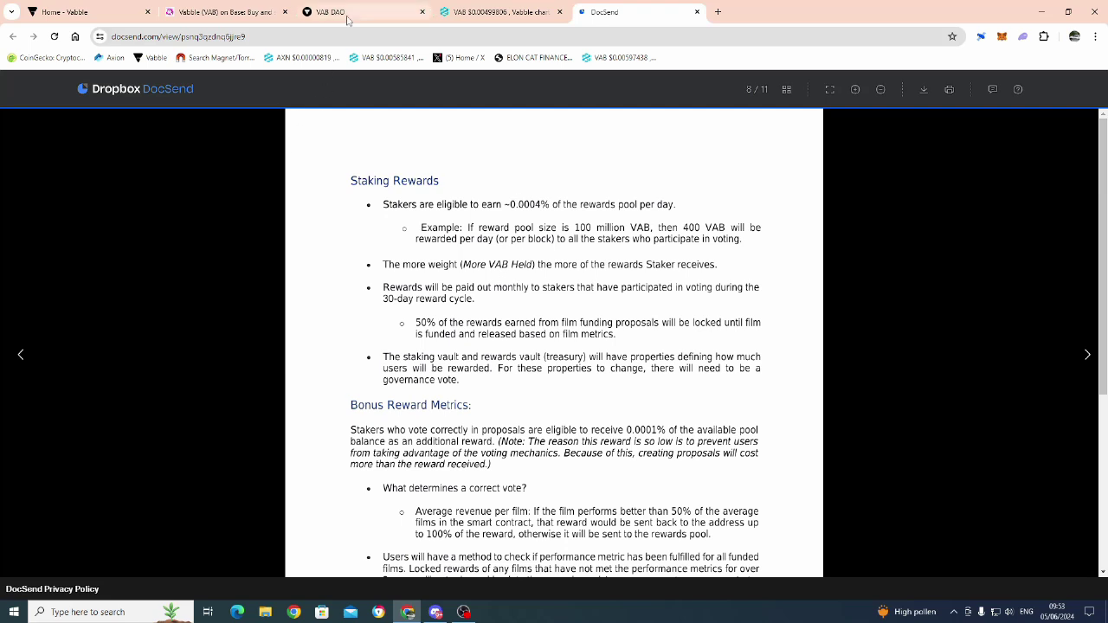
click(70, 12)
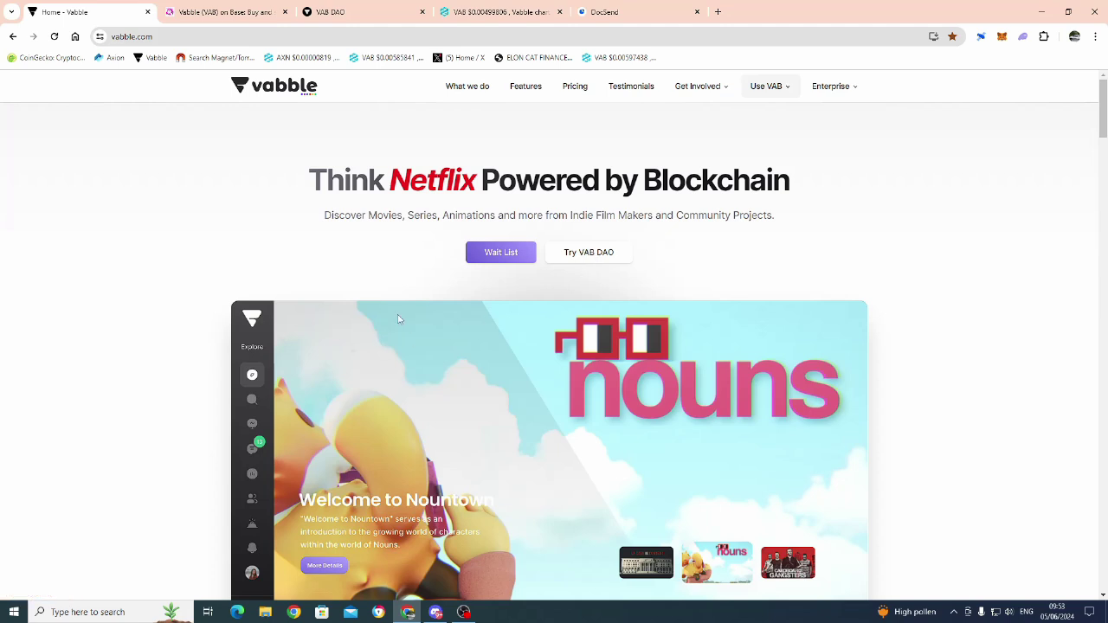
- Glance at Discord, then flip through the VAB DAO governance and VAB price chart tabs
click(435, 612)
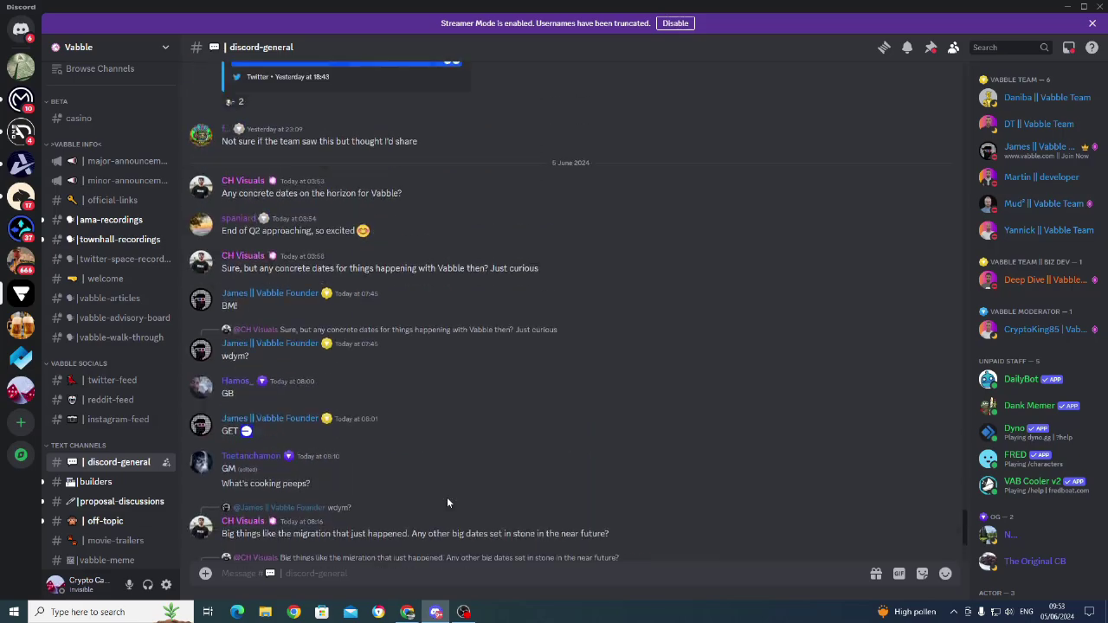
click(407, 612)
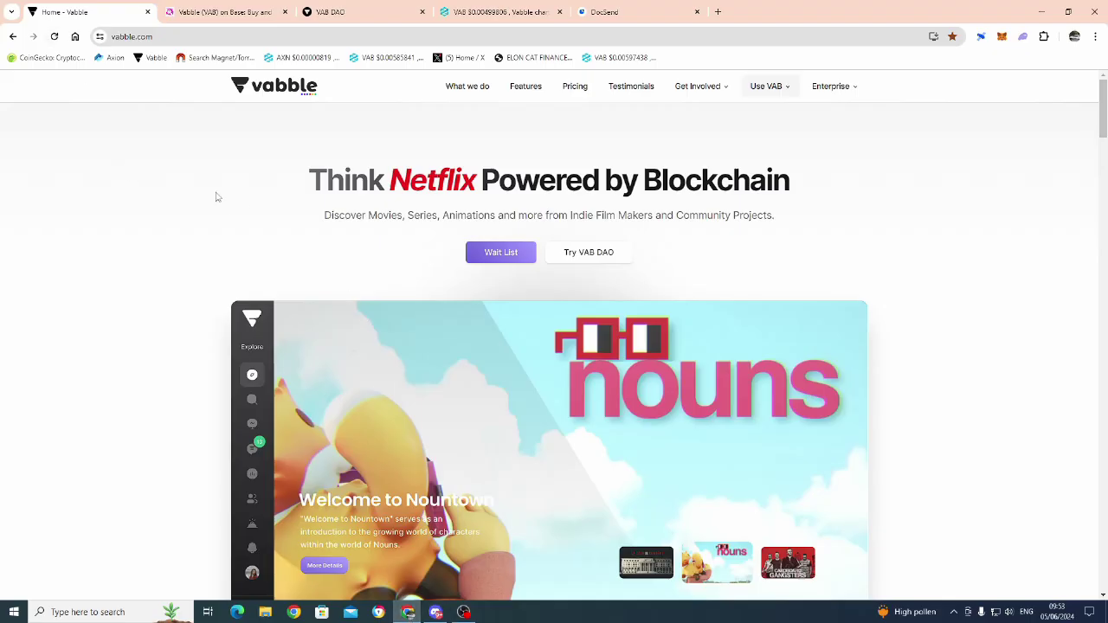
click(347, 15)
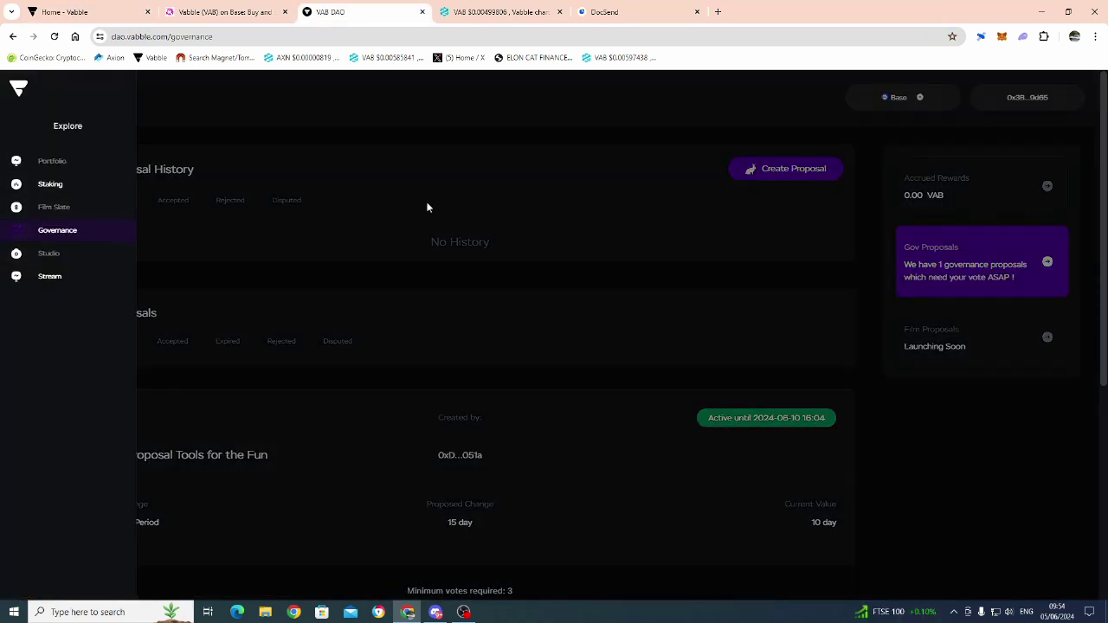
click(481, 14)
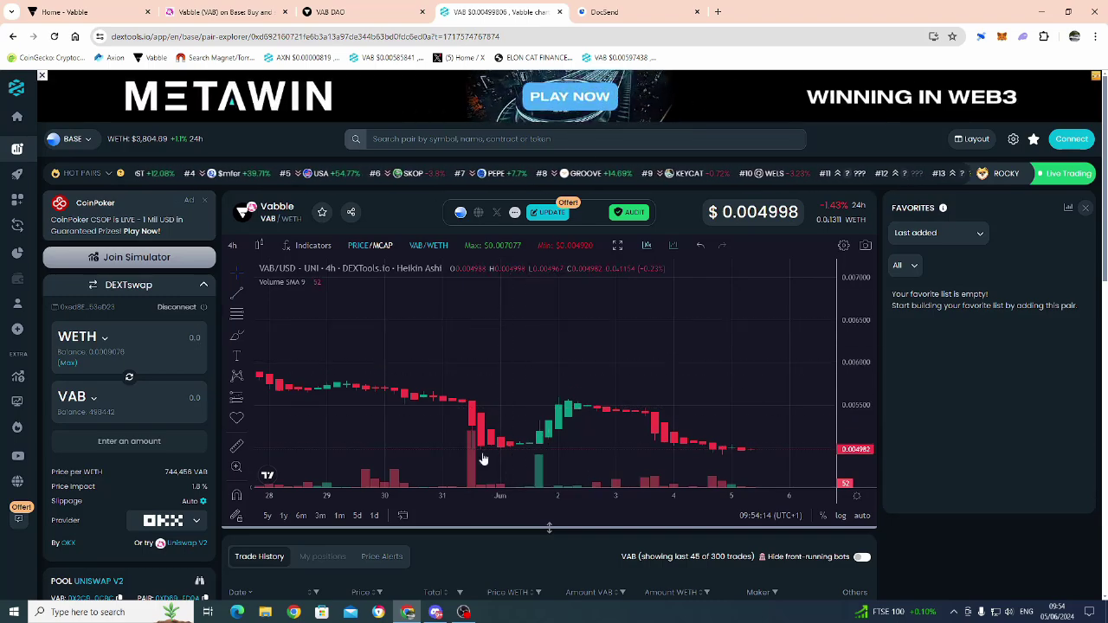
- Scroll #discord-general about relaunched staking, then bring forward the DEXTools VAB/WETH chart at $0.004998
click(435, 612)
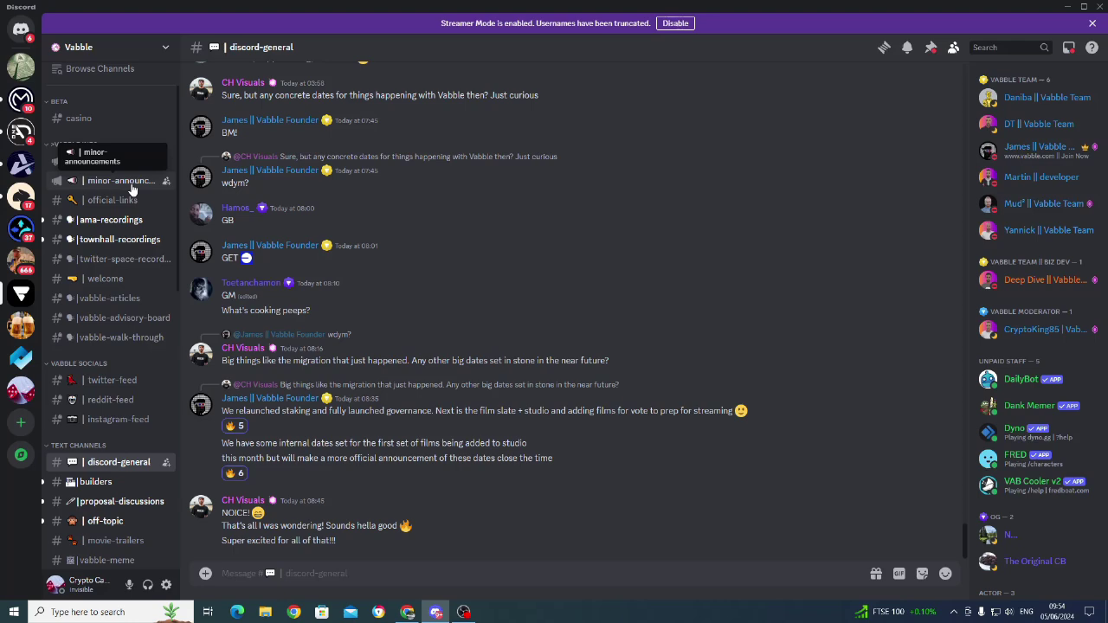
scroll(439, 480, up, 3)
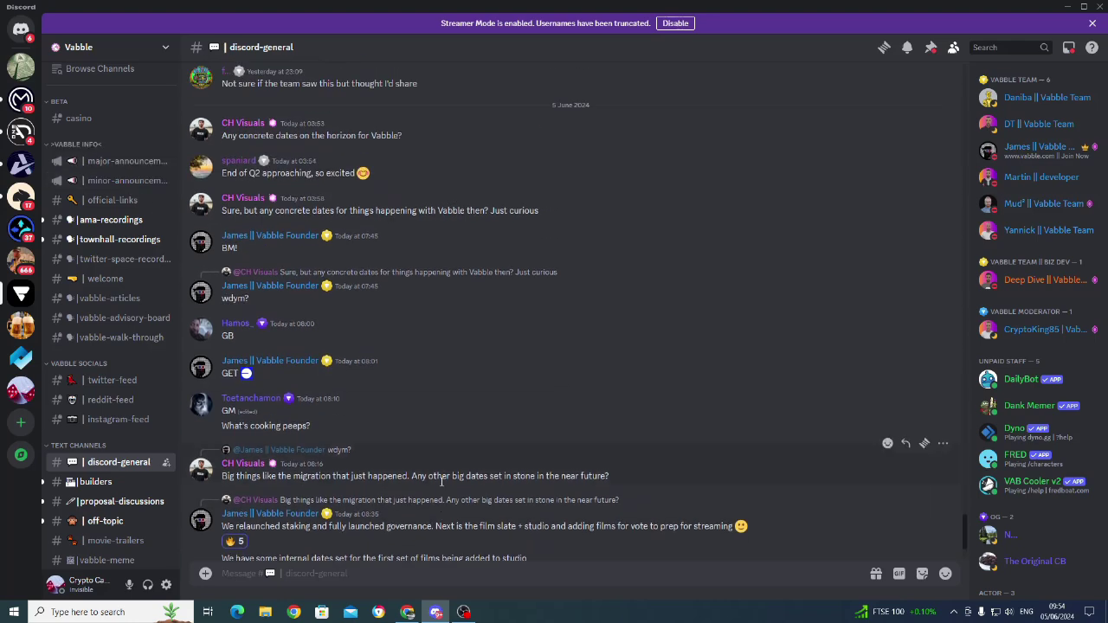
scroll(440, 480, down, 3)
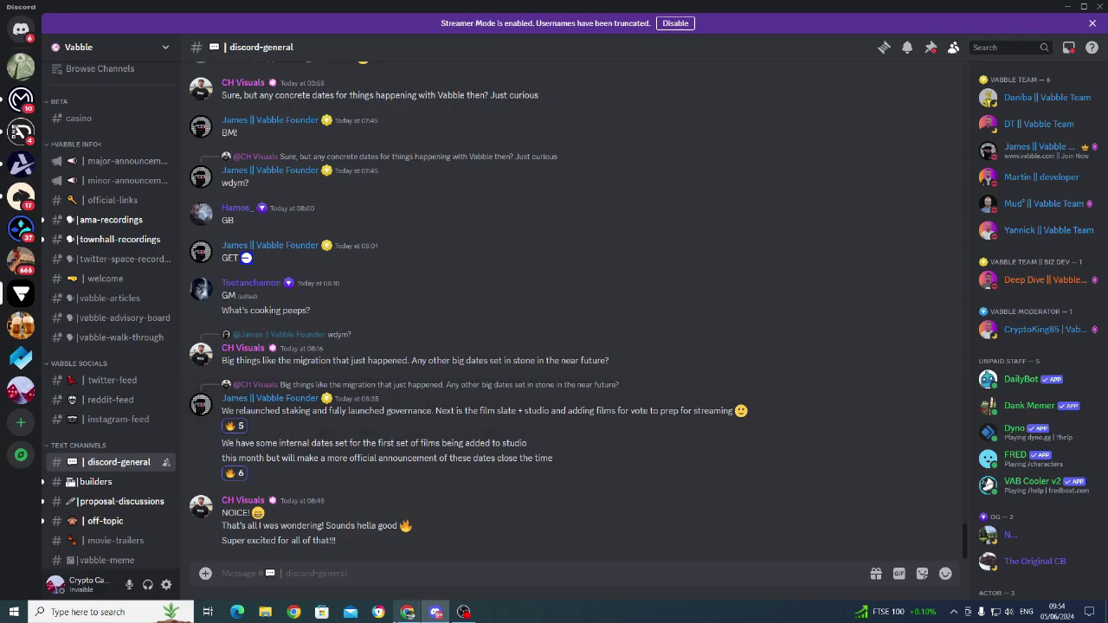
click(406, 612)
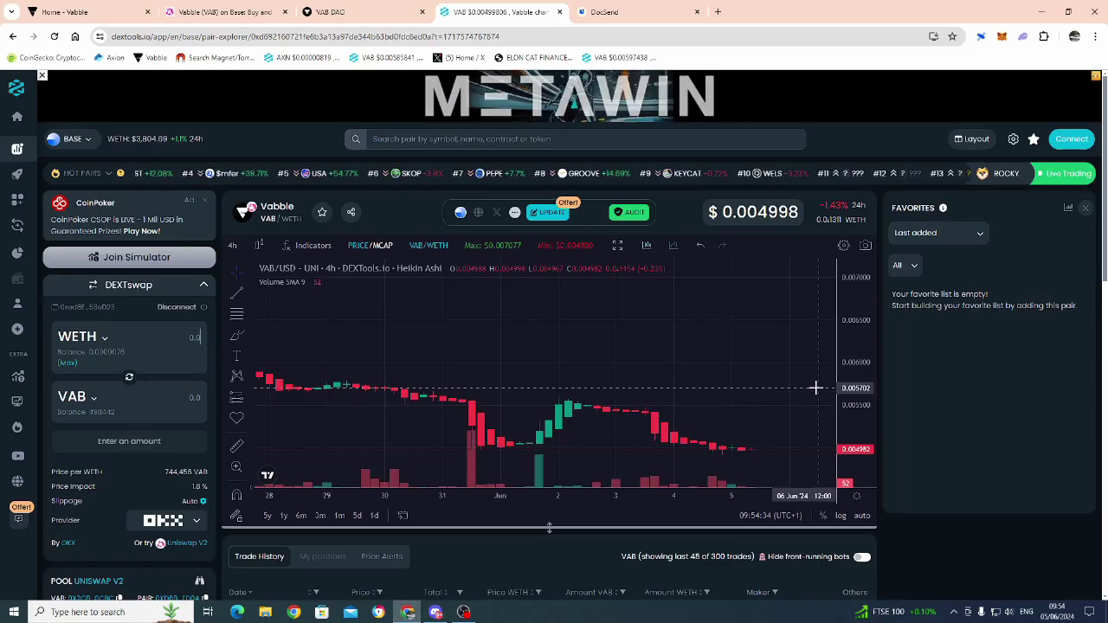